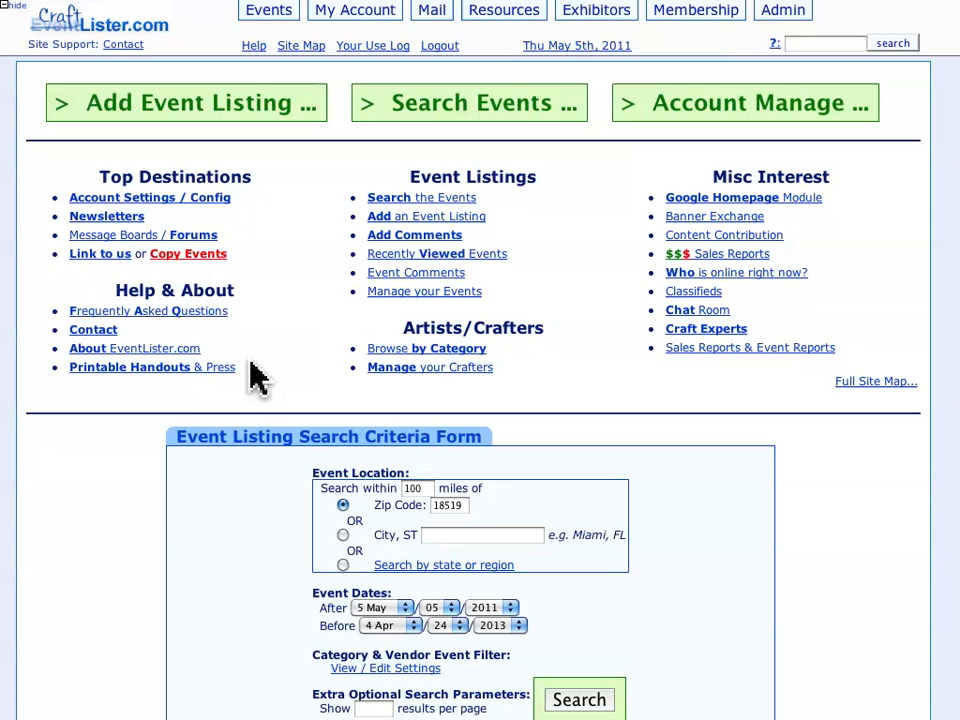
- Run the event search with the preset location and date criteria and browse the resulting listings
left_click(558, 705)
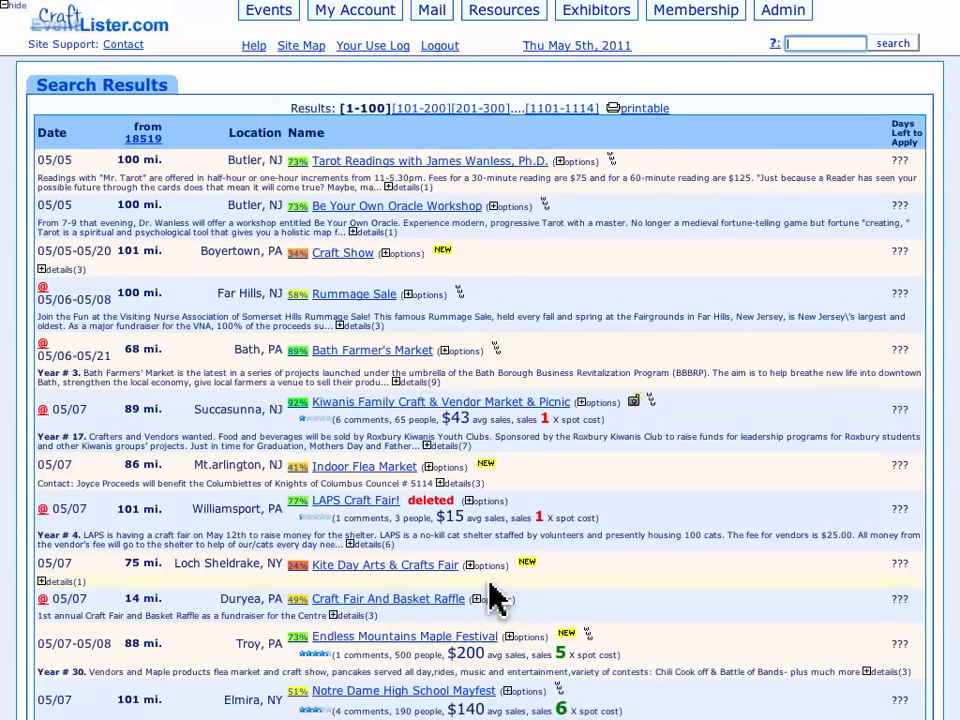
scroll(497, 592, "down", 5)
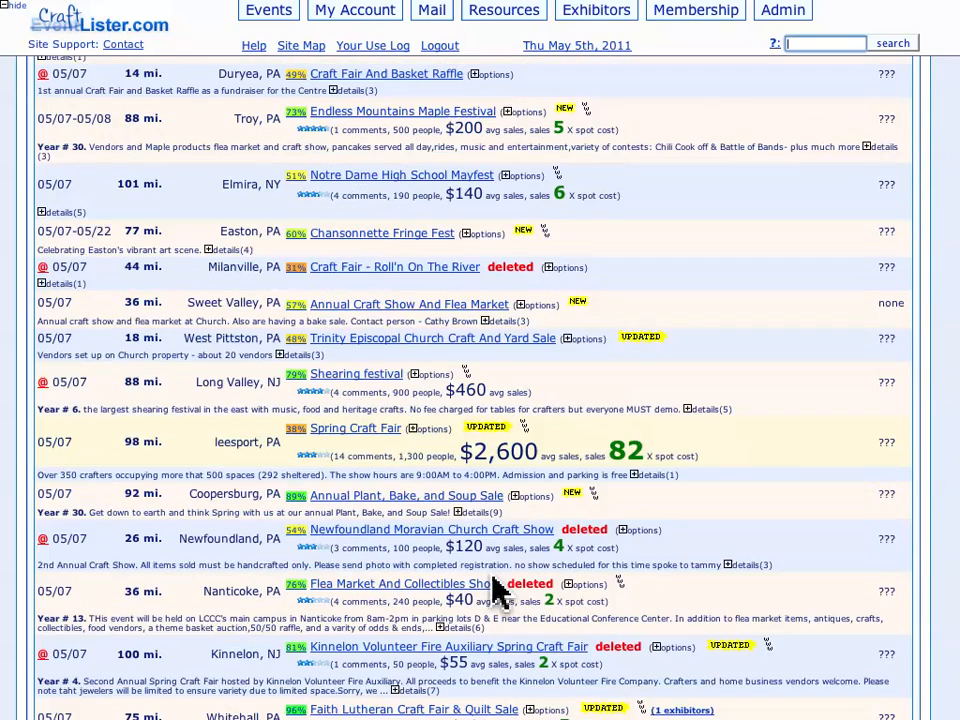
scroll(497, 592, "down", 20)
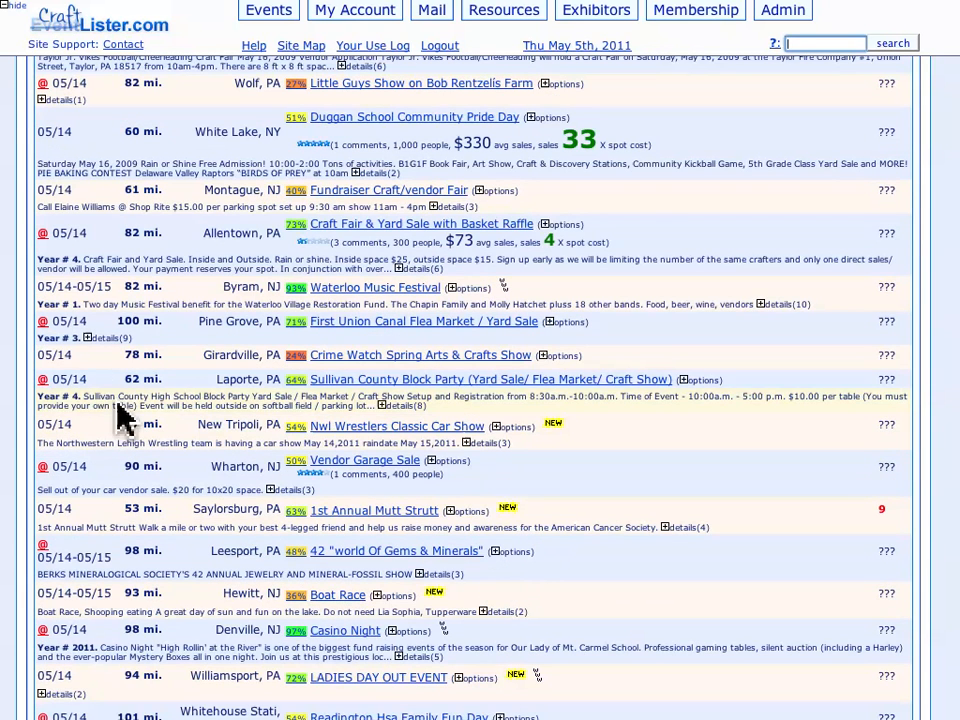
- Open the explanation of the red @ mark in the listings and read the approximate dates entry
left_click(43, 385)
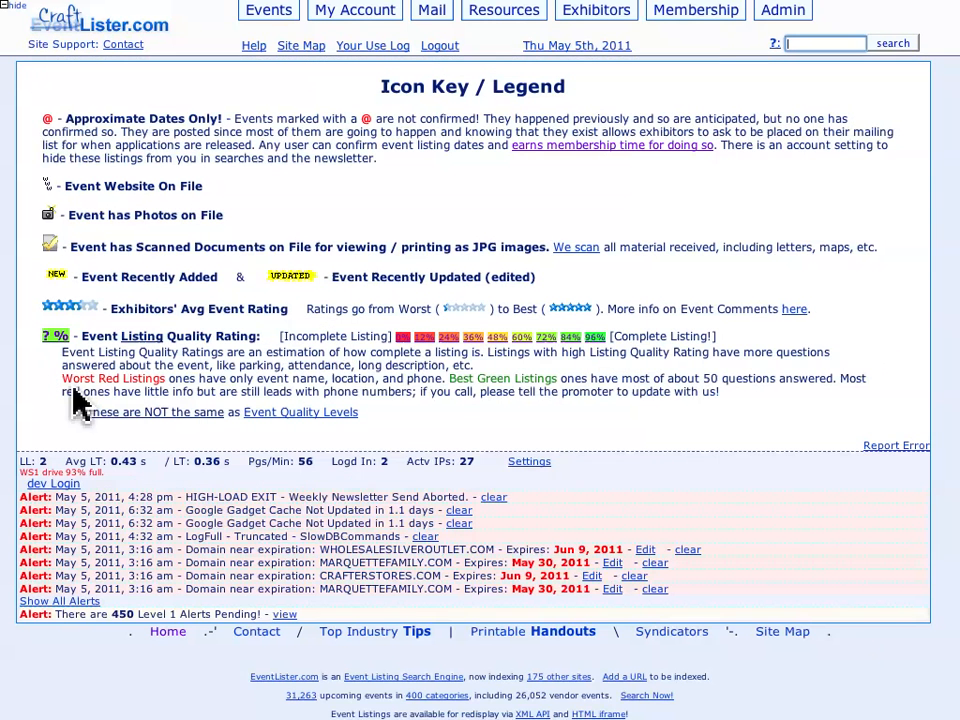
left_click_drag(42, 114, 130, 128)
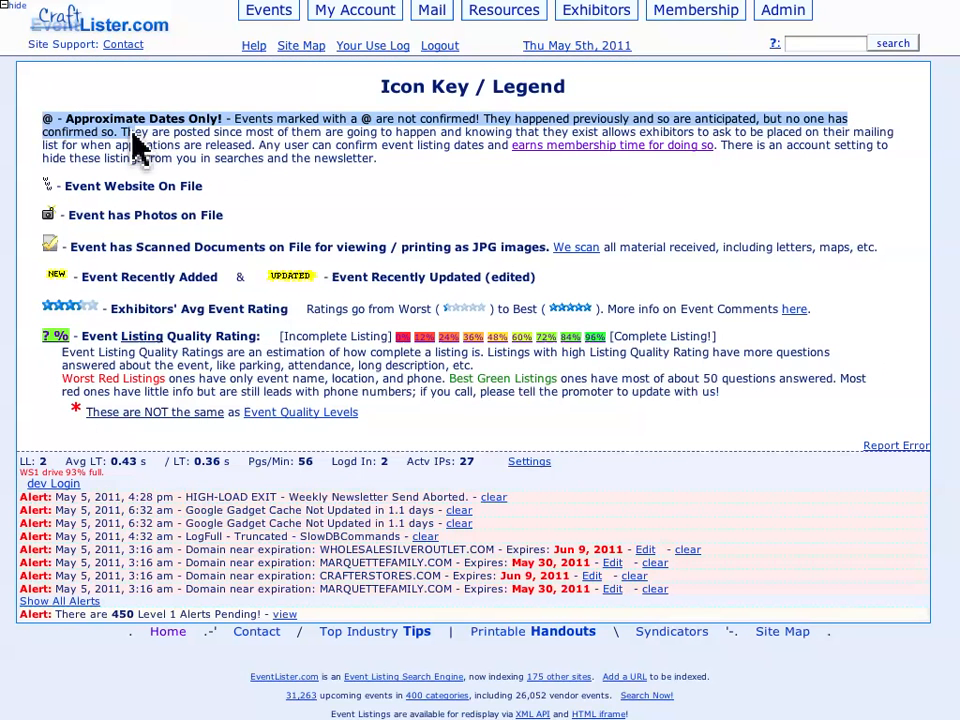
left_click(250, 136)
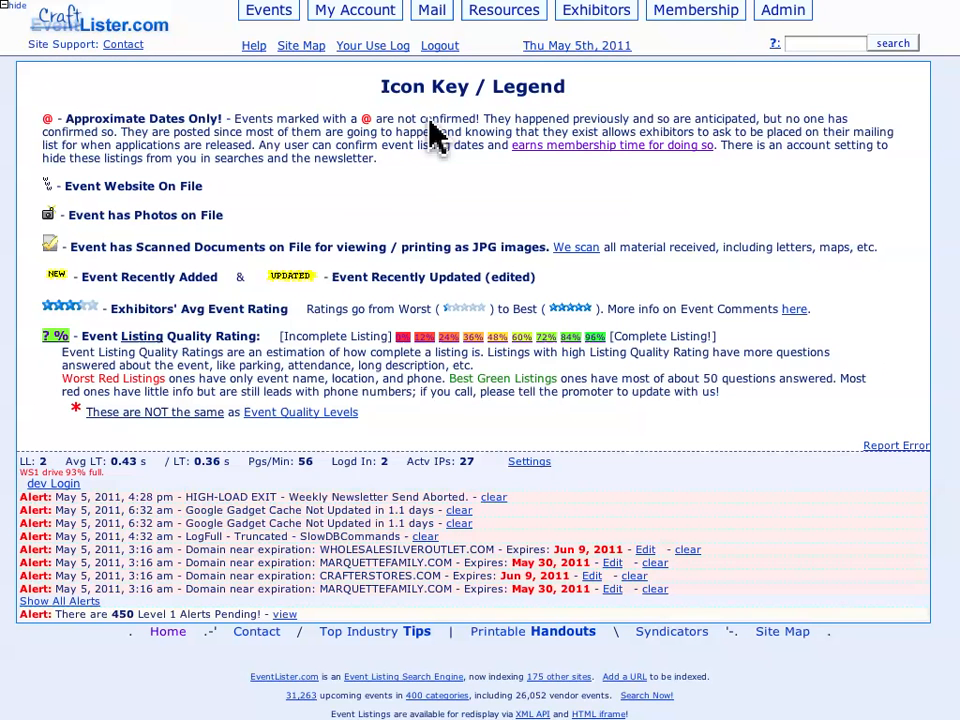
- Go to Ways to Earn Free Membership Time and launch the automated system for updating approximate listings
mouse_move(706, 28)
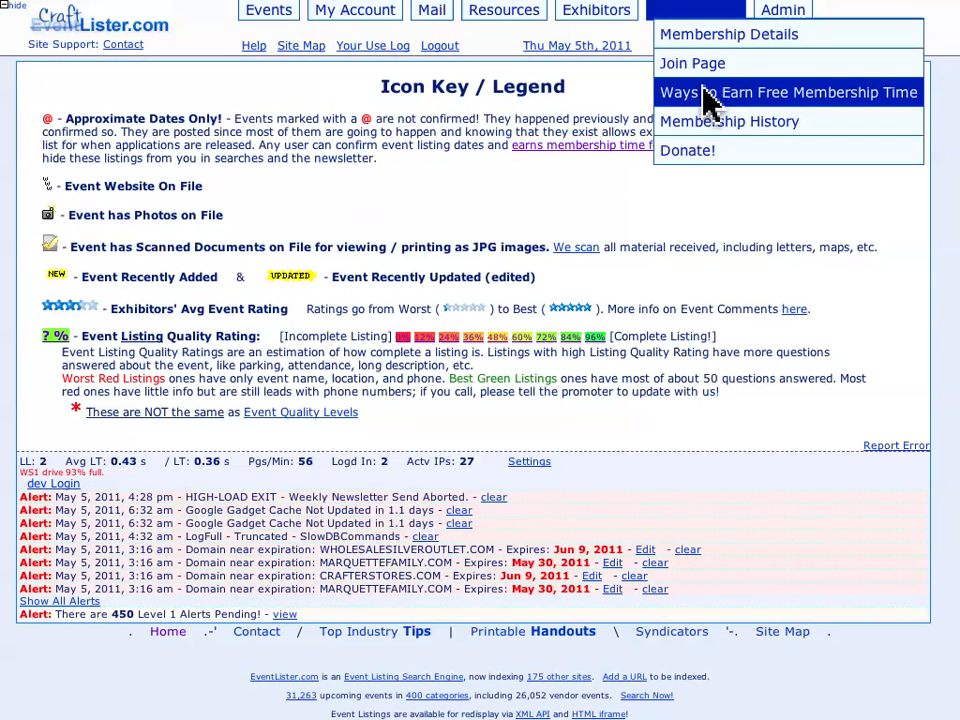
left_click(729, 108)
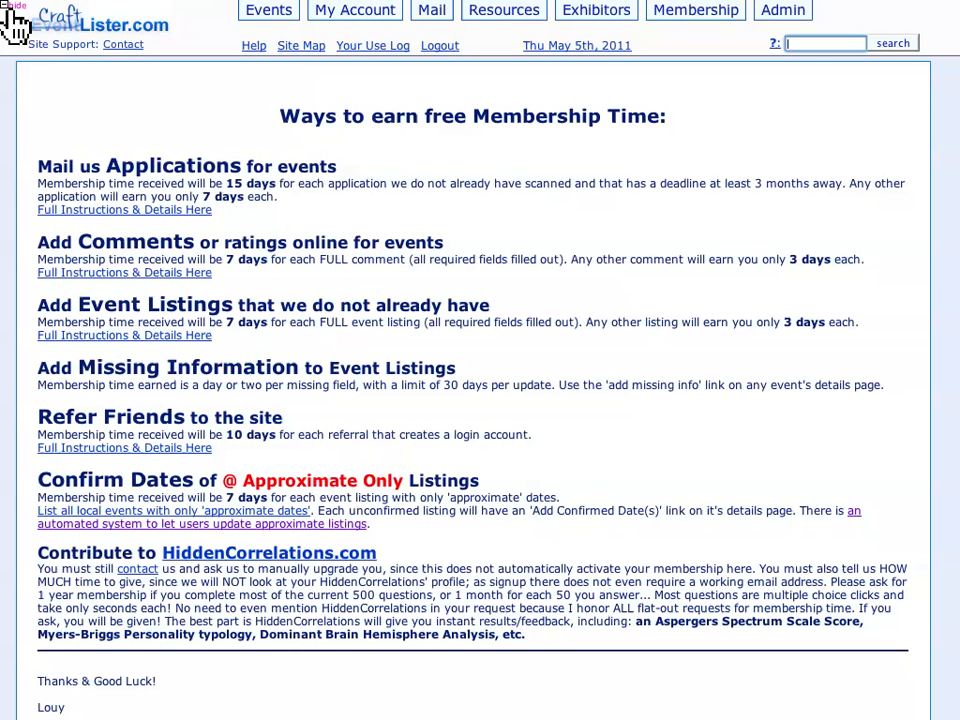
scroll(22, 18, "down", 1)
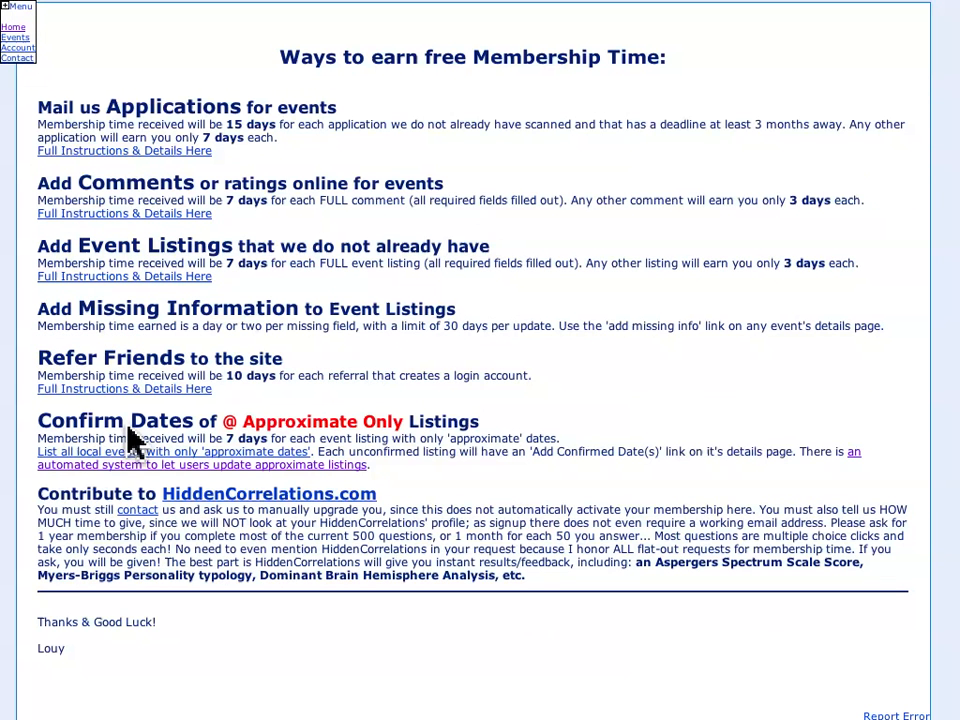
left_click(328, 465)
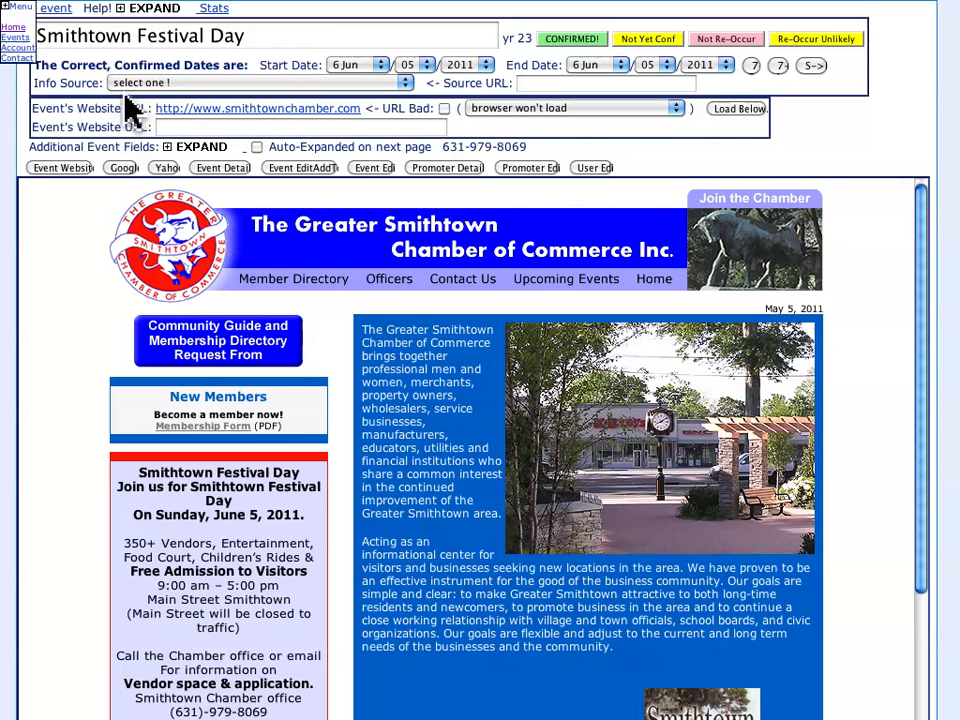
- Review the Smithtown Festival Day form: event name, dates, info source options, source URL and additional event fields
left_click_drag(37, 36, 171, 35)
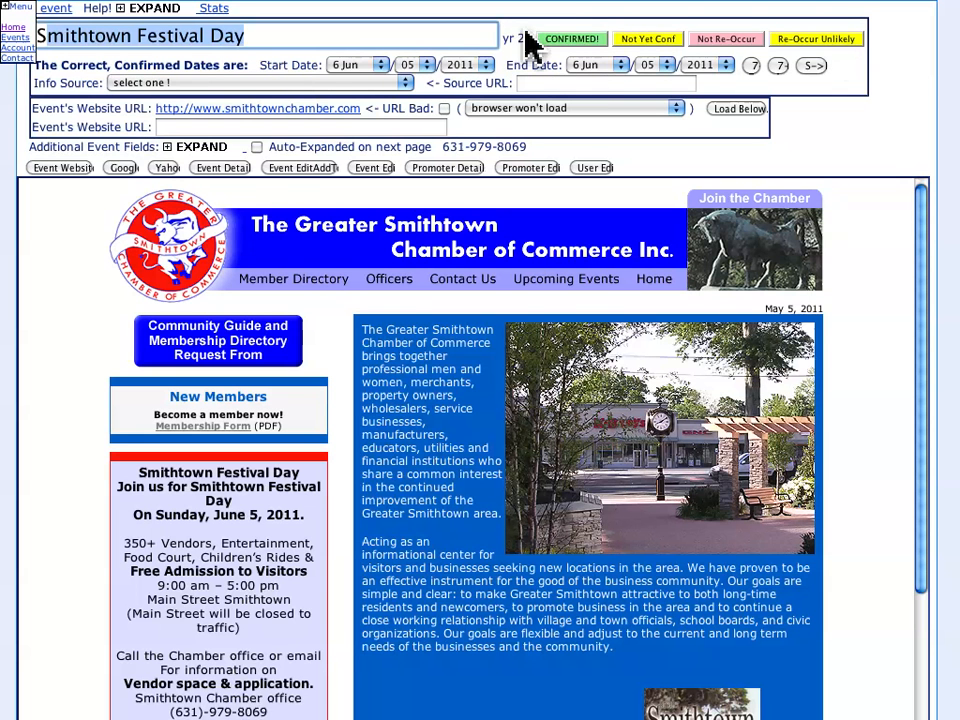
left_click_drag(316, 60, 170, 85)
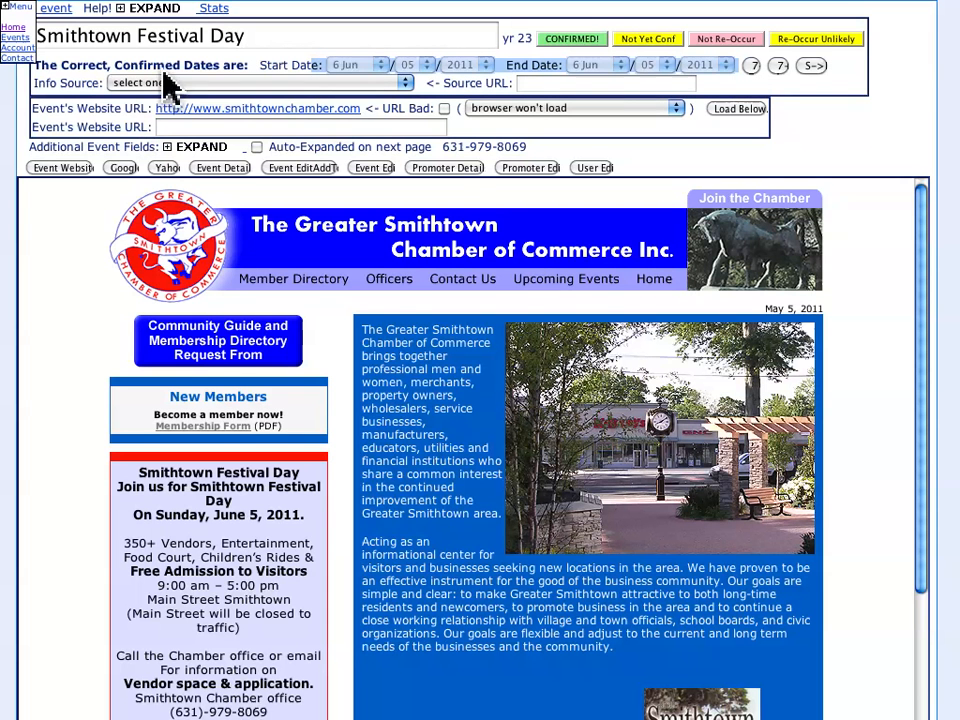
left_click(157, 84)
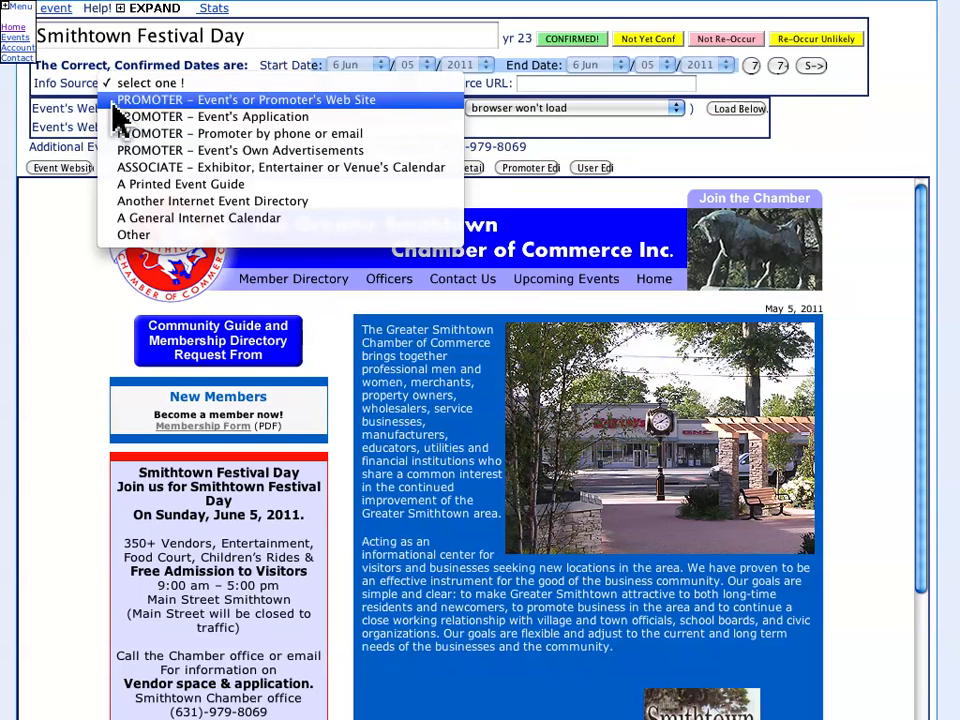
left_click(84, 80)
left_click(567, 86)
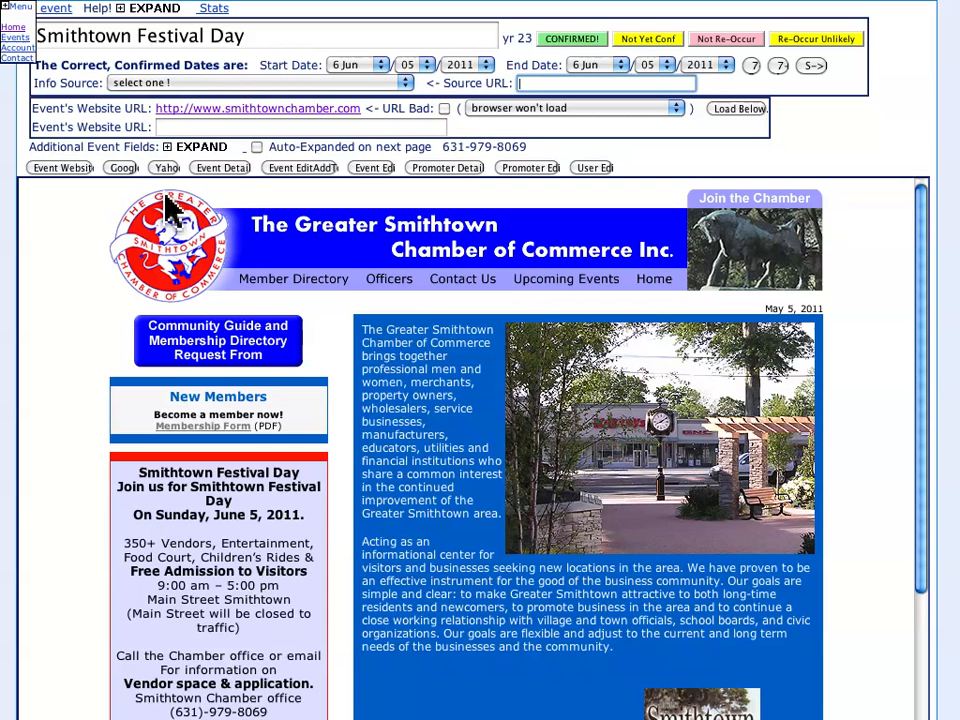
left_click(178, 148)
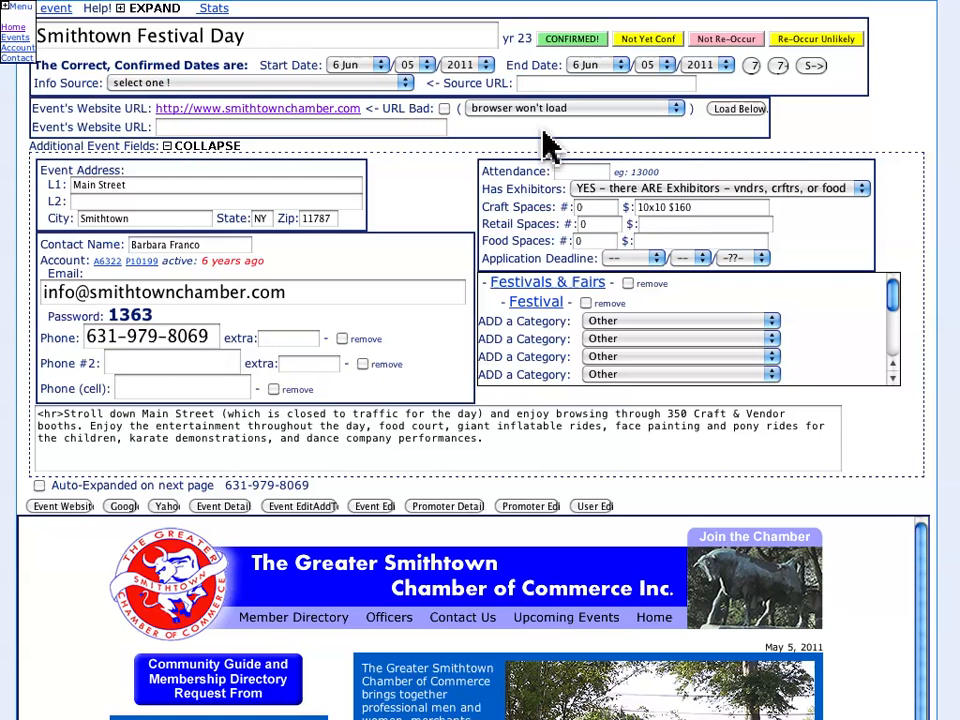
left_click(173, 150)
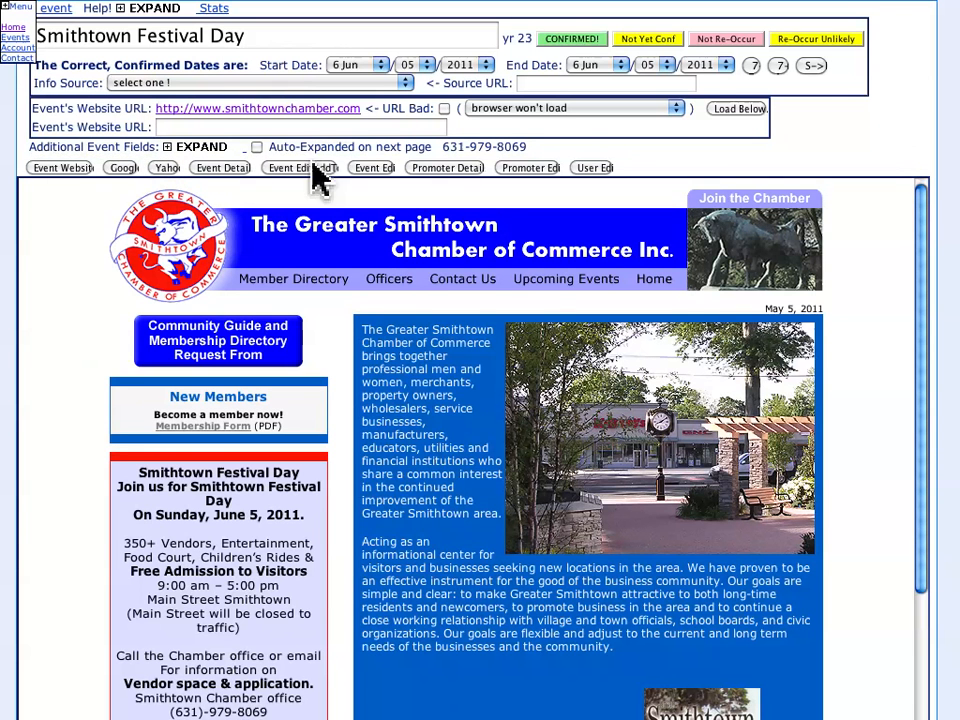
- Load the event's website in the lower frame and compare its festival name and date with the listing
left_click(46, 168)
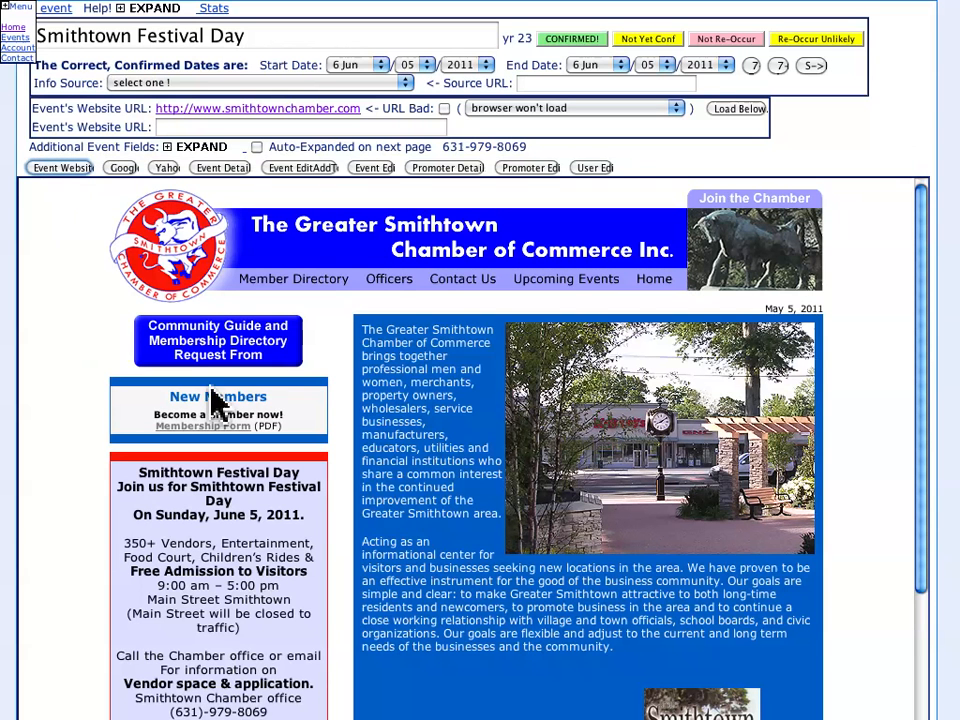
left_click_drag(133, 470, 305, 527)
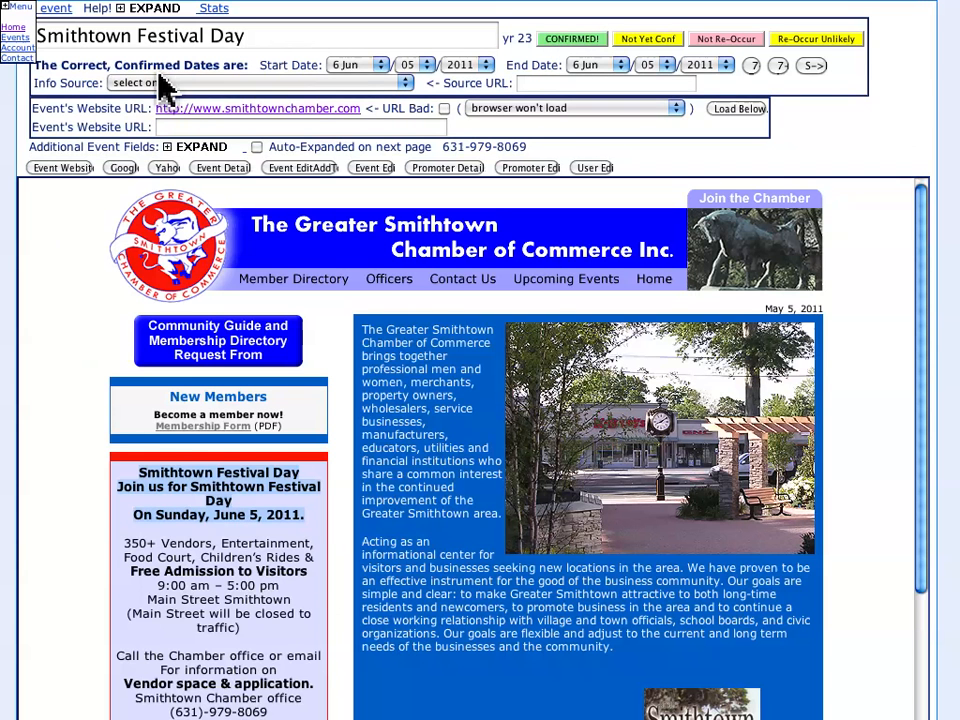
left_click_drag(137, 35, 158, 35)
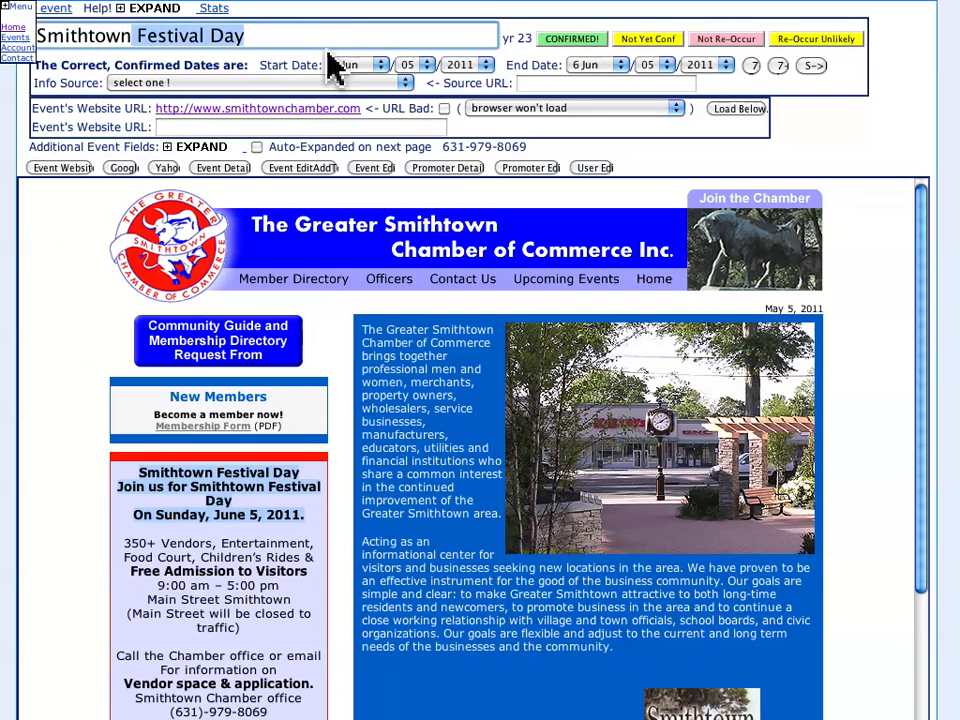
- Set the info source to "PROMOTER – Event's or Promoter's Web Site" and place the cursor in the source URL field
left_click(275, 84)
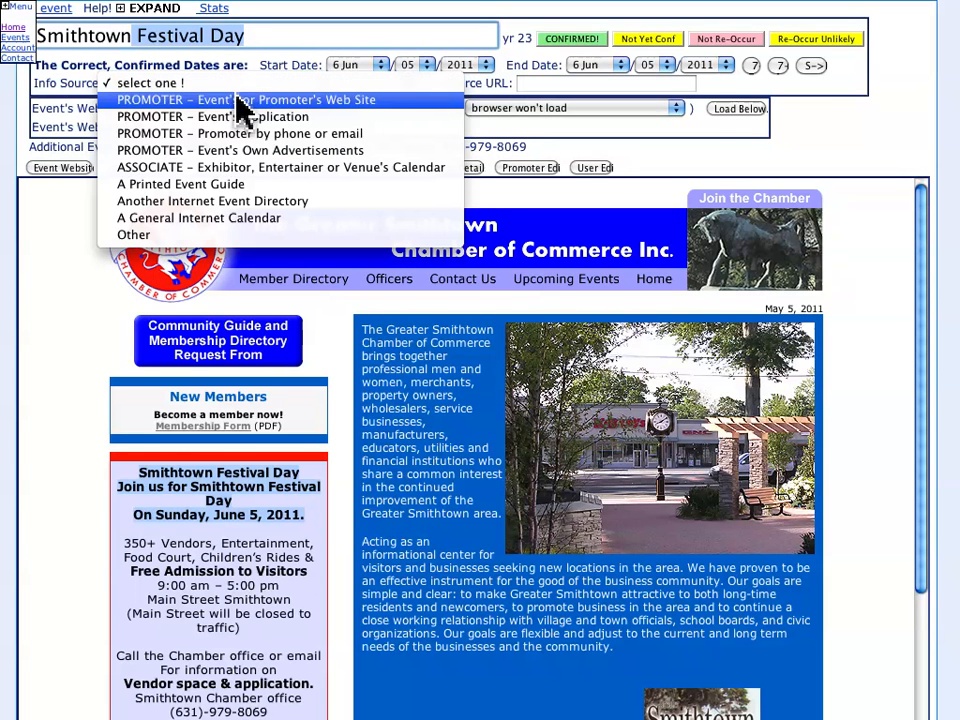
left_click(272, 102)
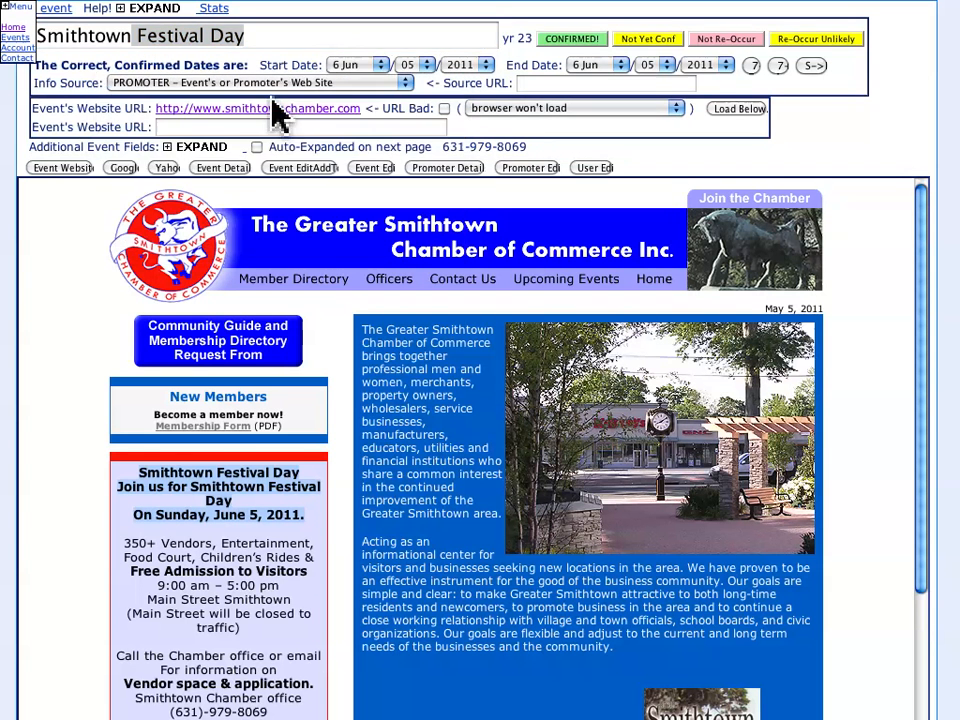
left_click(216, 84)
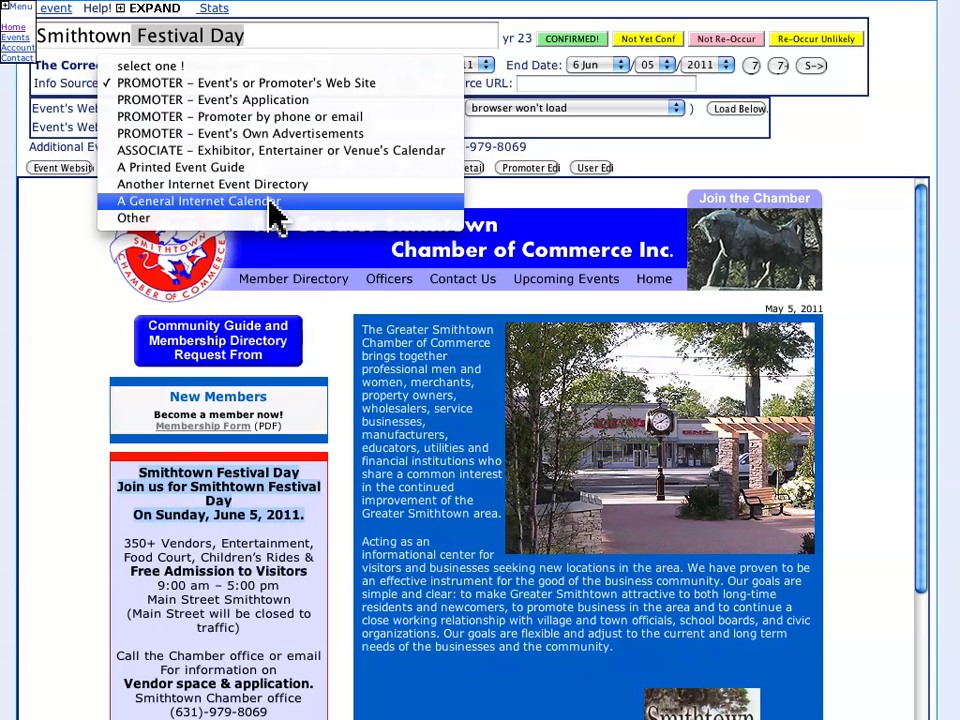
left_click(563, 100)
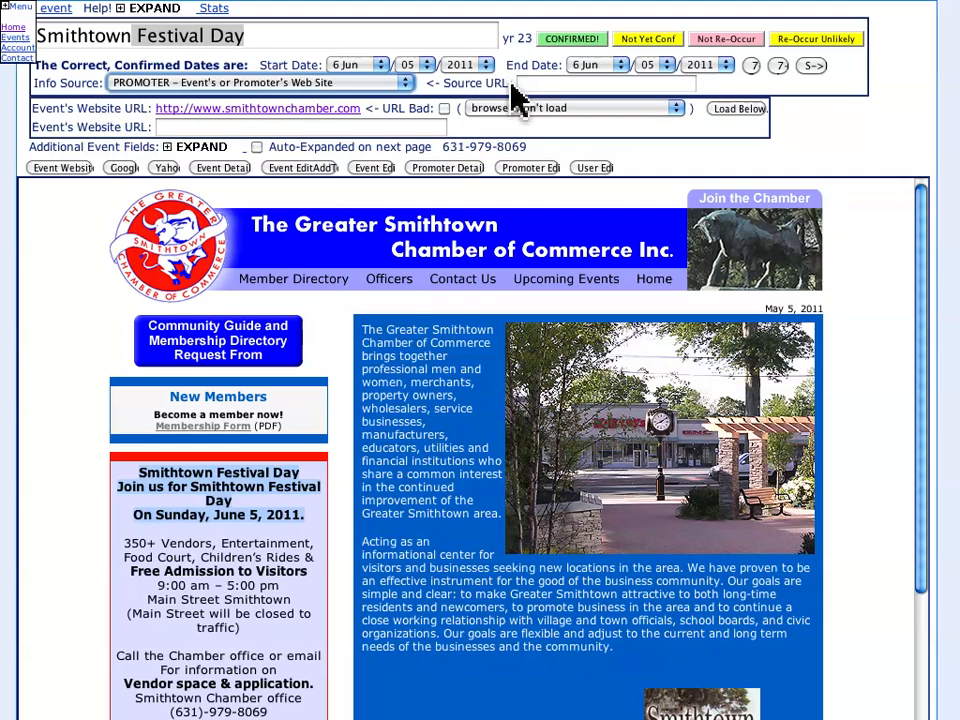
left_click(320, 86)
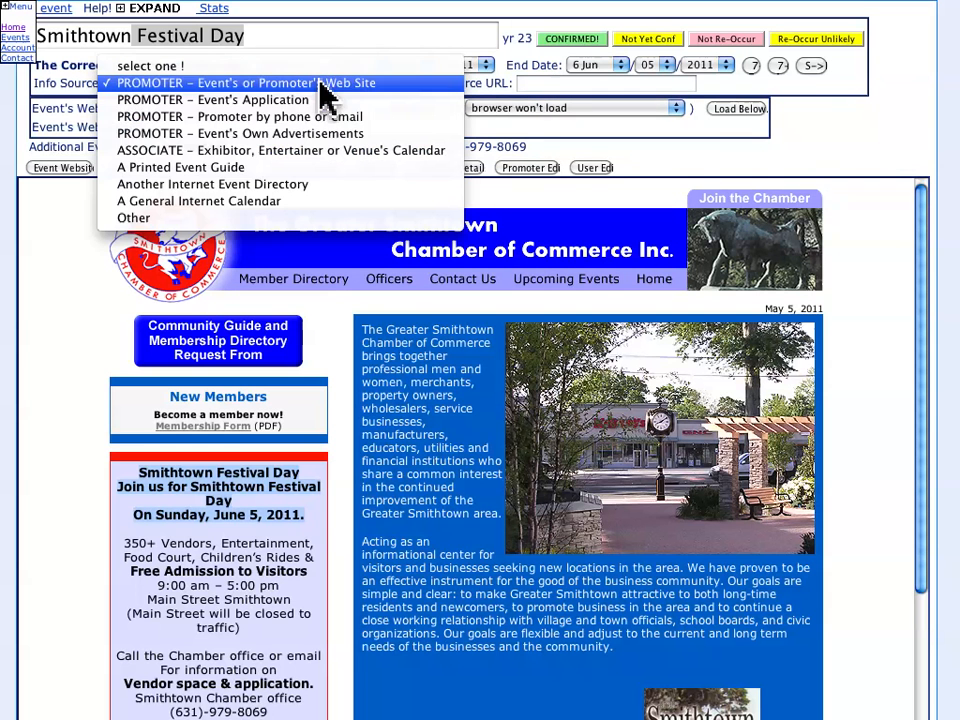
left_click(372, 58)
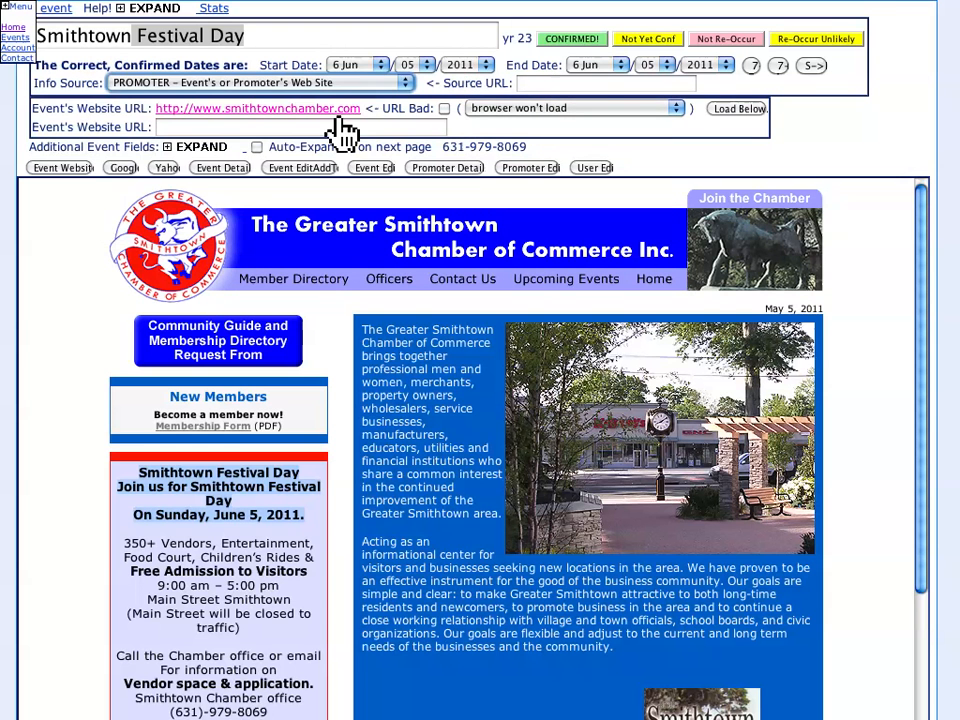
left_click(569, 85)
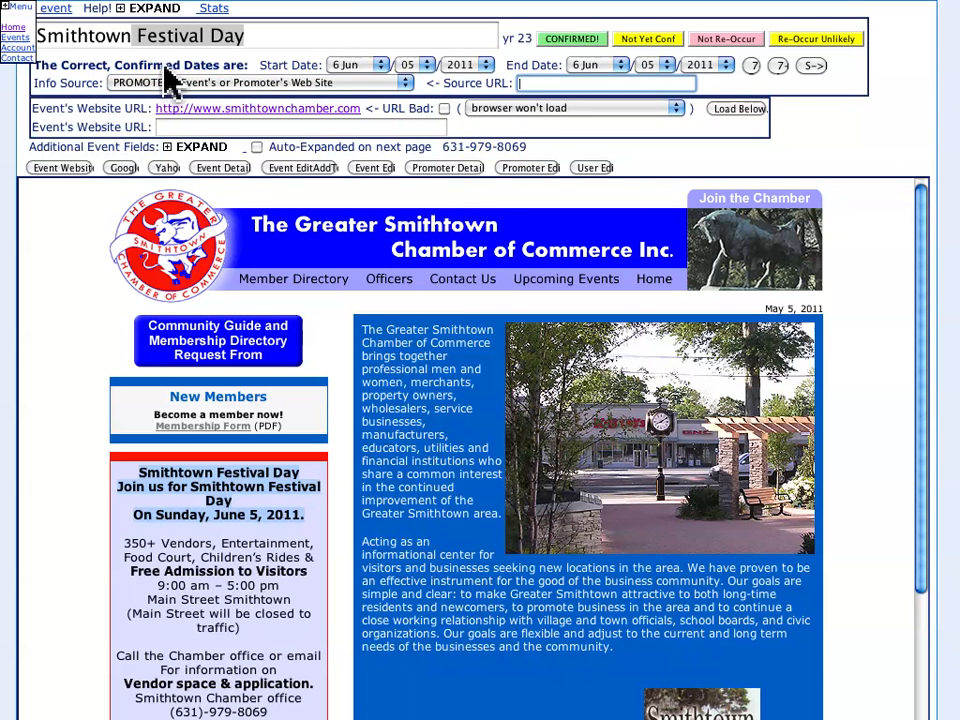
- Look up Smithtown Festival Day in the embedded Google and Yahoo searches to verify its 2011 date
left_click(123, 169)
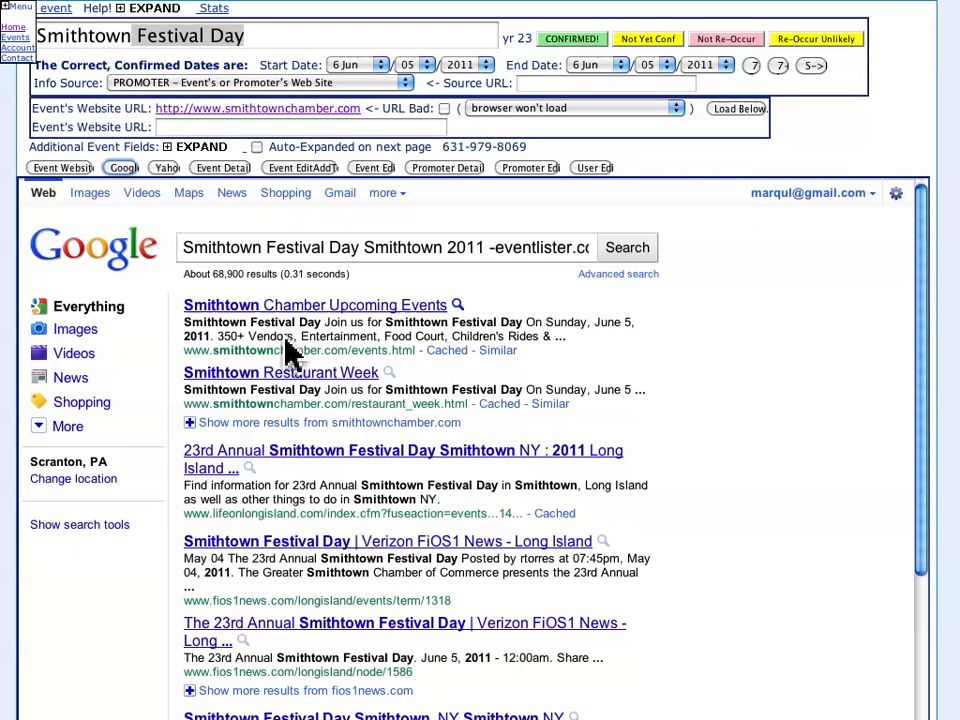
left_click_drag(600, 327, 642, 333)
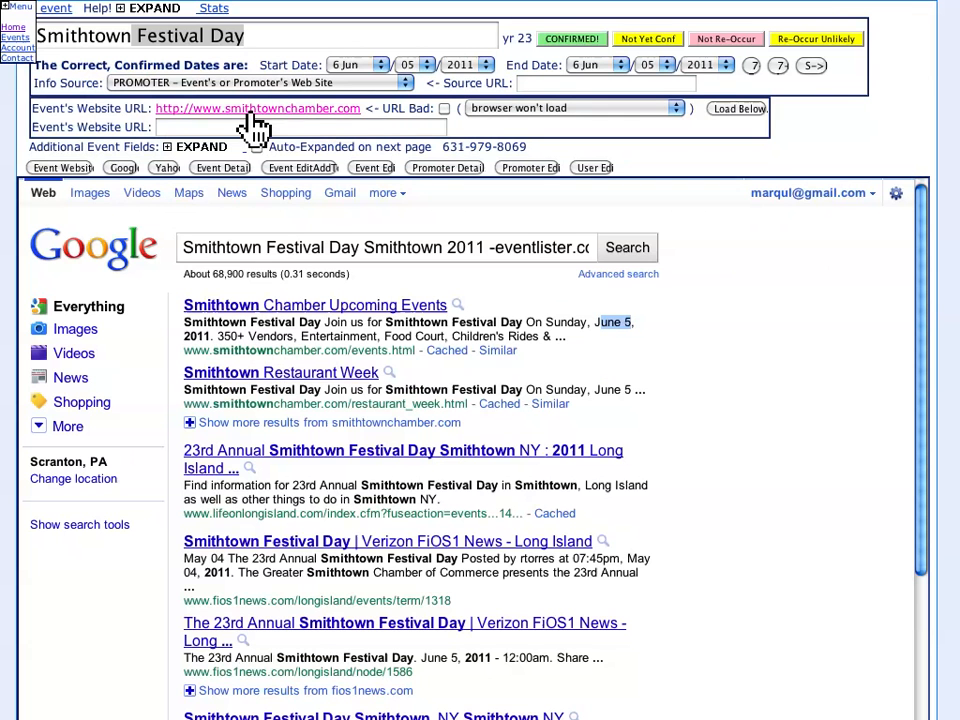
left_click(170, 168)
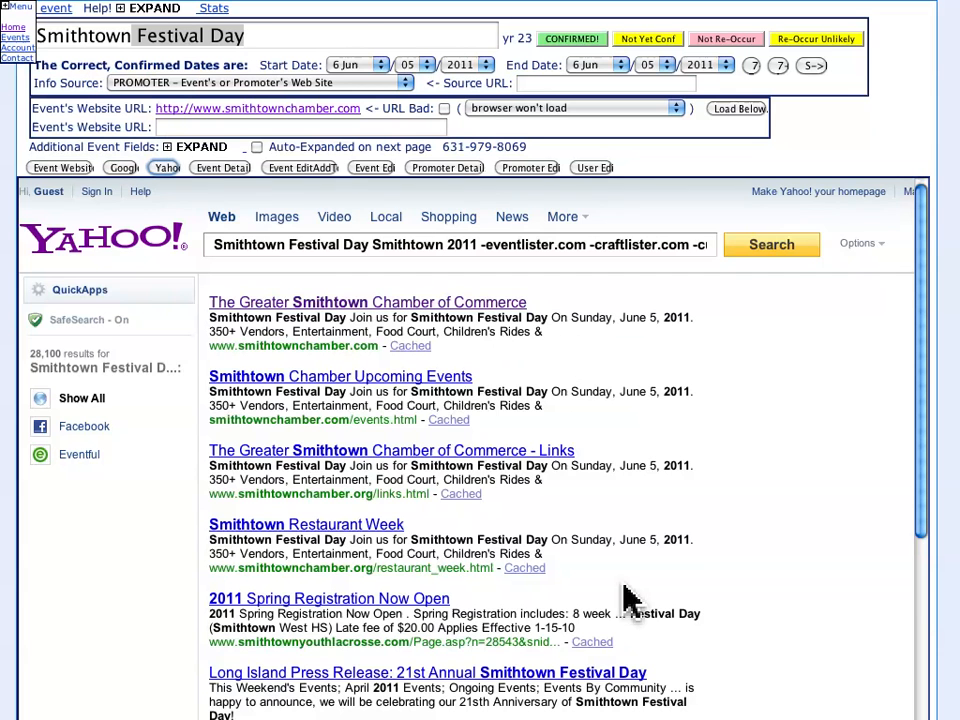
- View the event's details page and look through its form for adding missing information
left_click(229, 170)
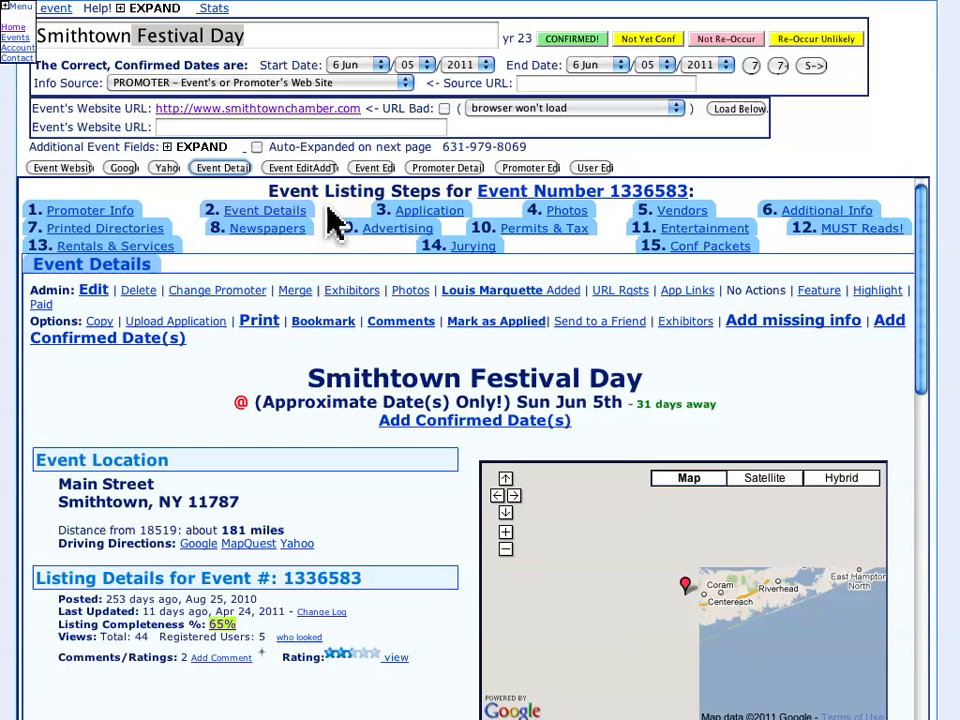
left_click(314, 170)
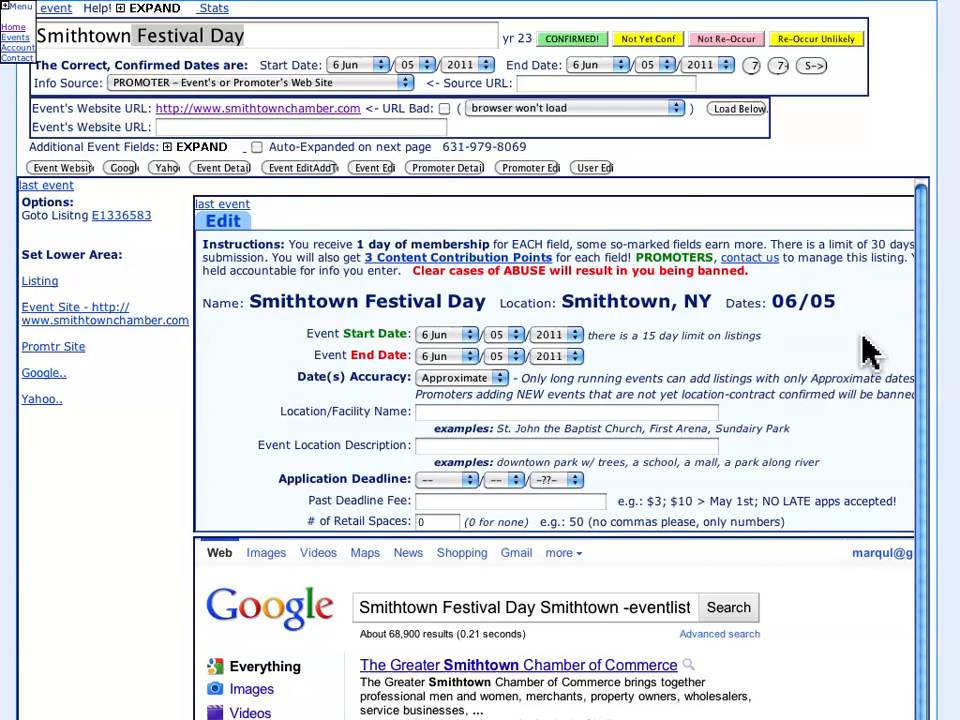
scroll(866, 351, "down", 15)
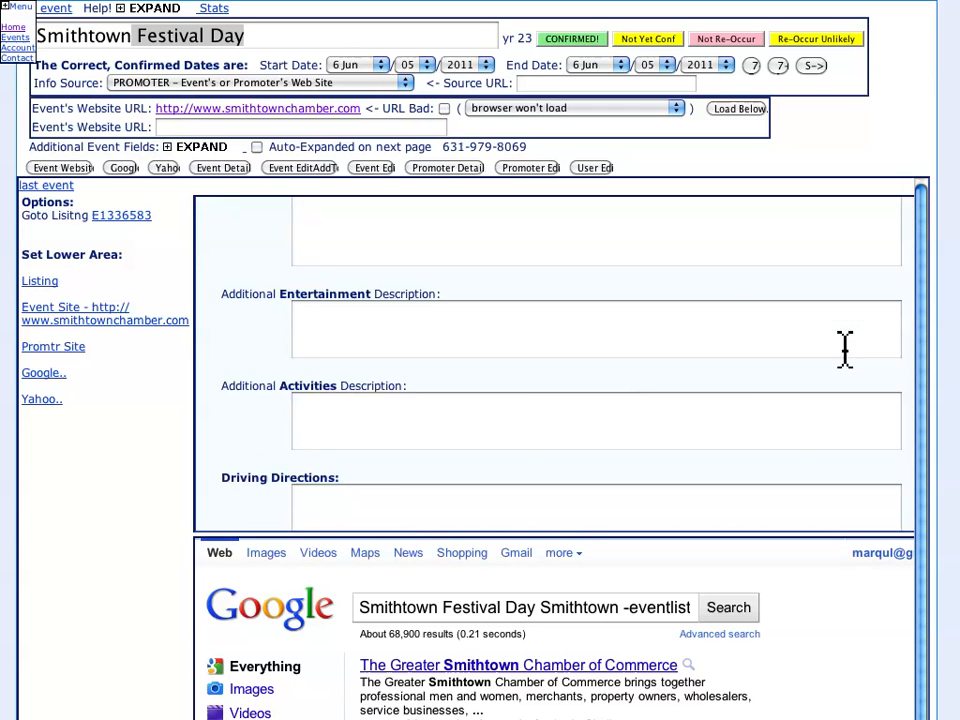
scroll(846, 352, "up", 15)
- View the event's full edit form and the promoter's details in the lower frame
left_click(370, 168)
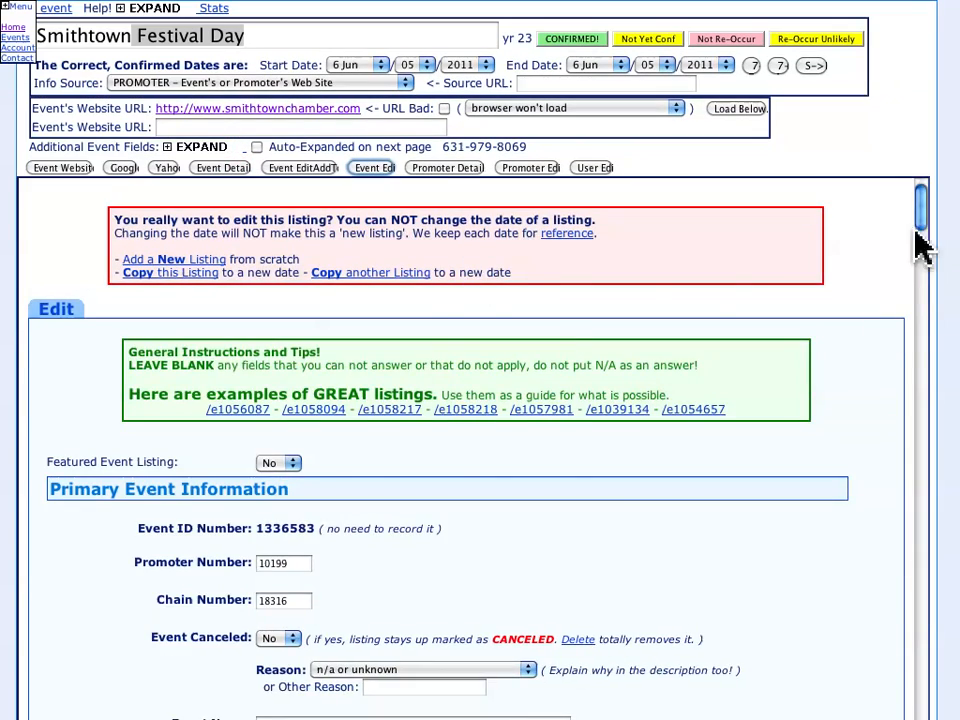
left_click_drag(921, 245, 884, 48)
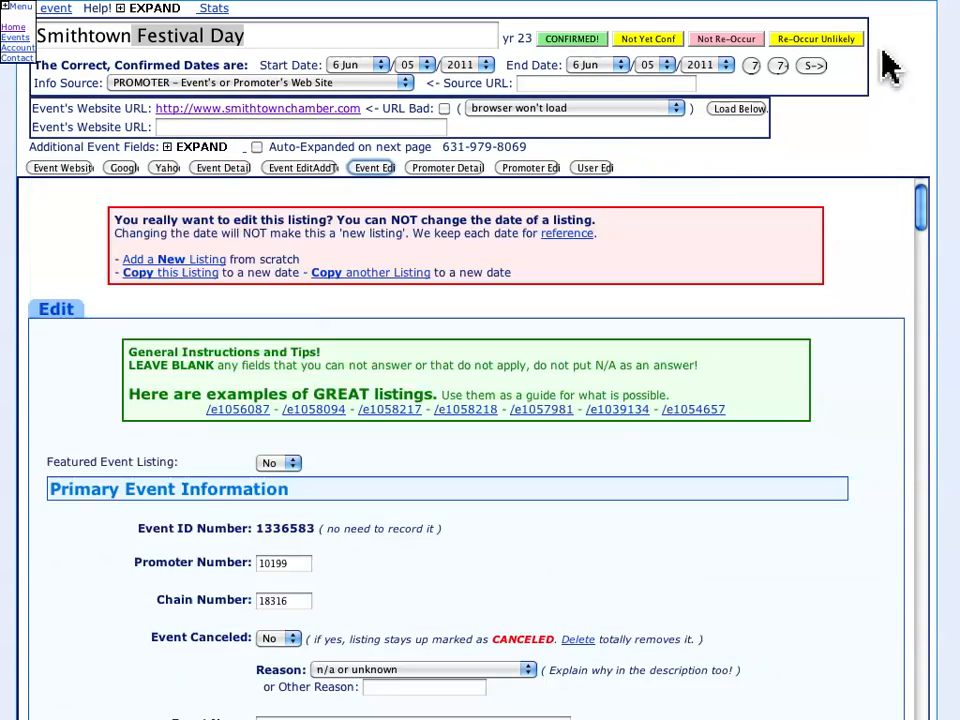
left_click(453, 166)
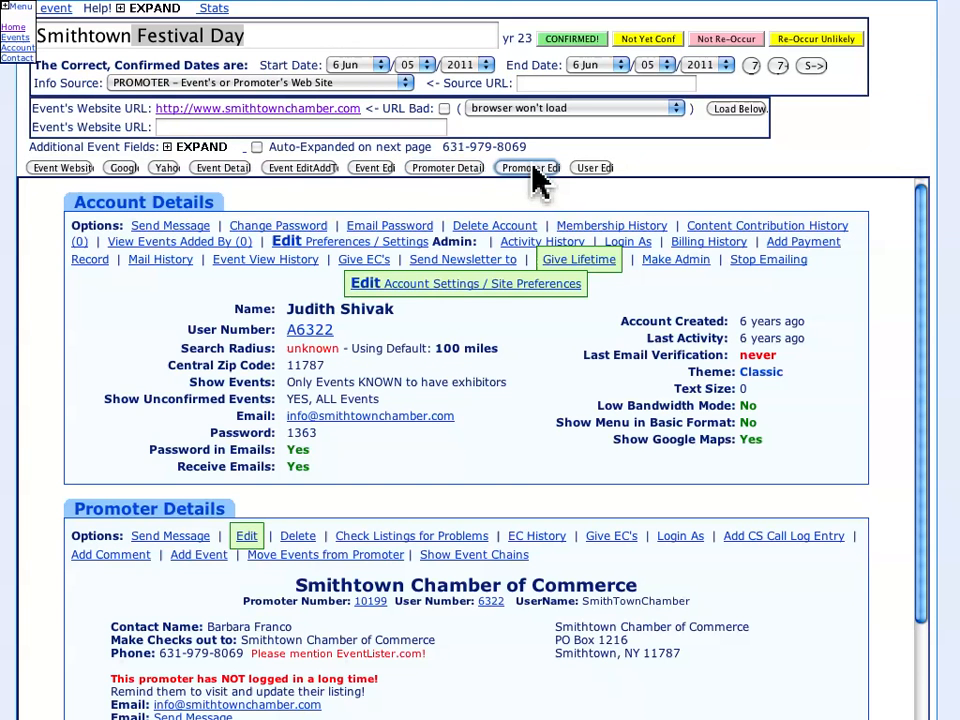
- View the promoter's edit form and the promoter's user account edit form in the lower frame
left_click(545, 169)
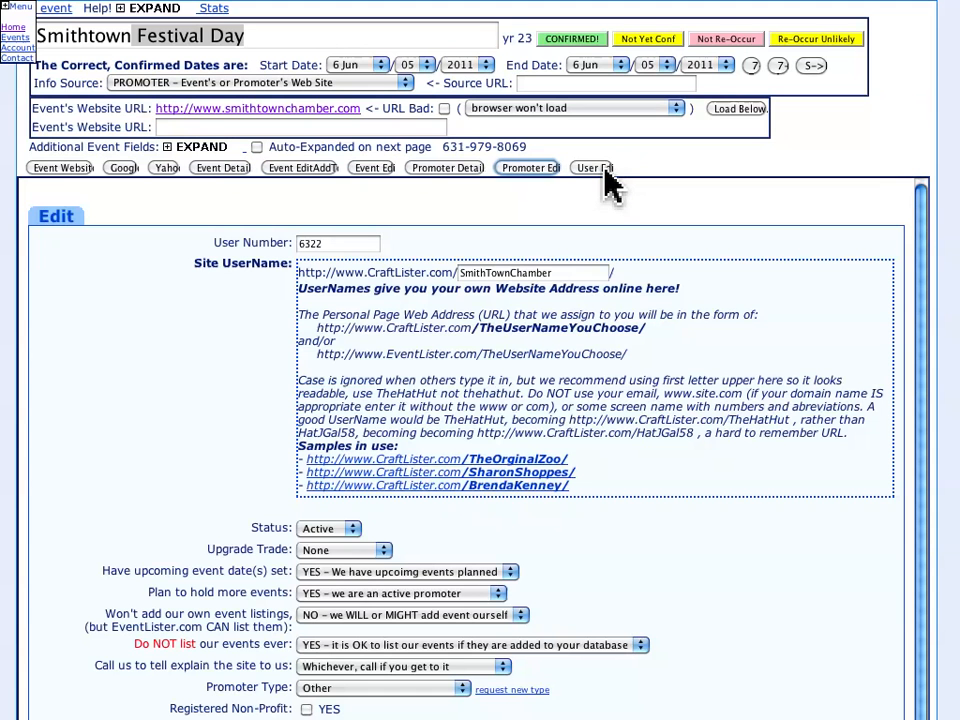
left_click(593, 168)
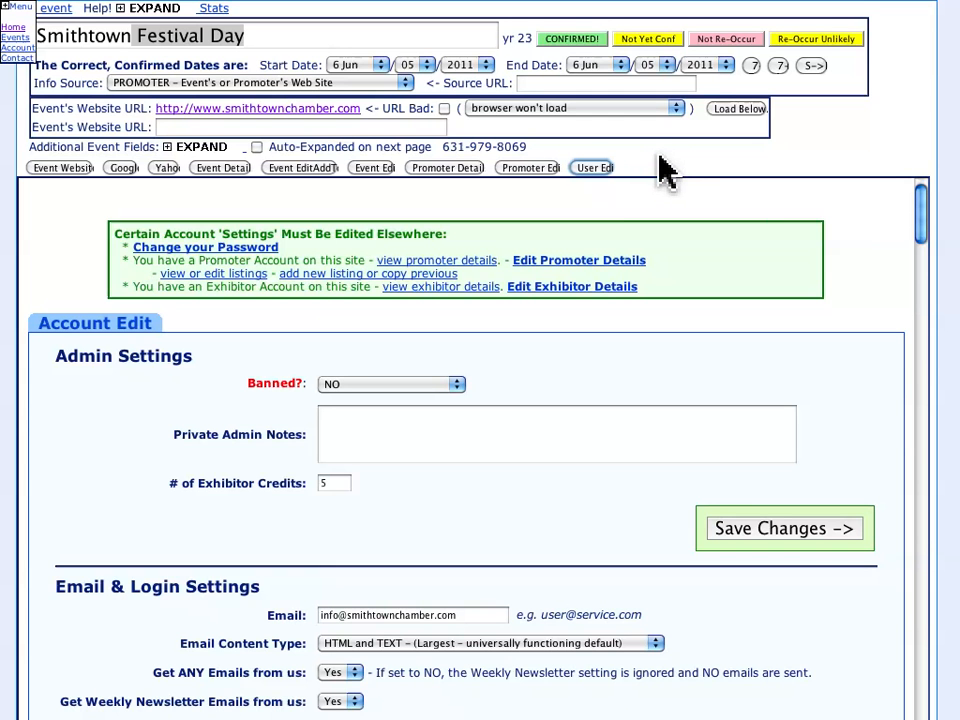
- Mark Smithtown Festival Day as confirmed for June 5, 2011, with the promoter's website as the info source
left_click(575, 34)
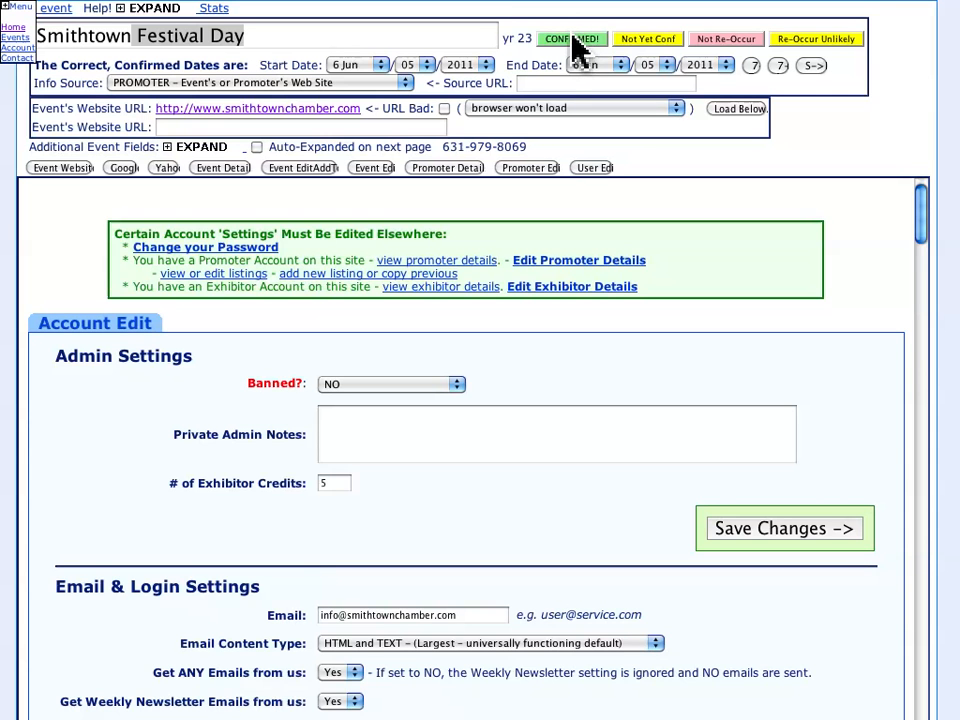
left_click(563, 40)
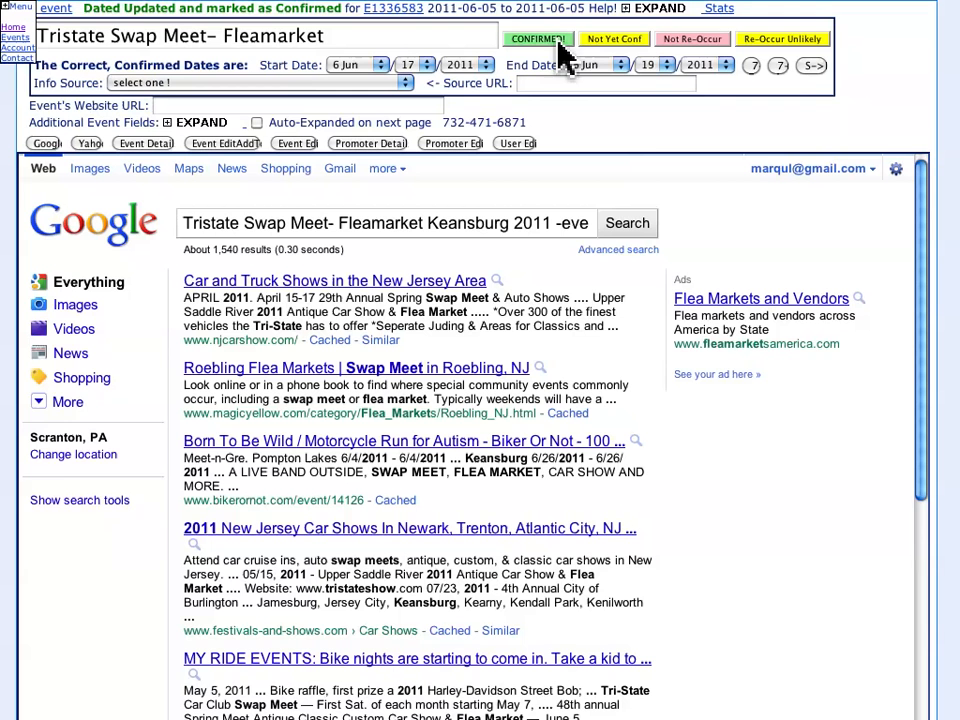
- Review the status line and dates for the event just updated, and open the confirmation stats page
left_click_drag(108, 14, 374, 16)
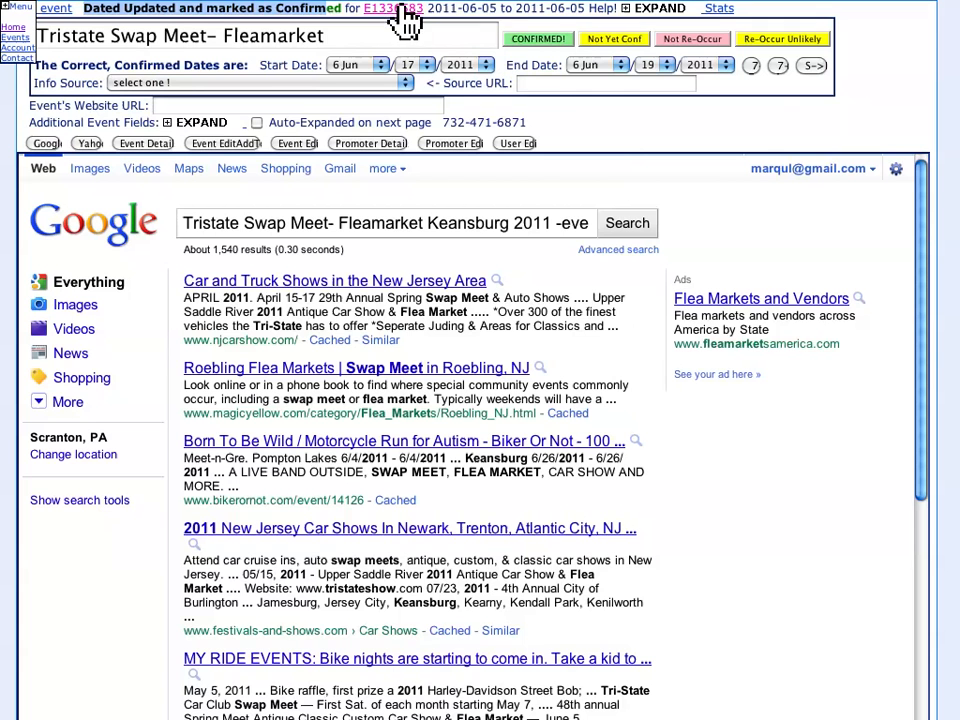
left_click(487, 4)
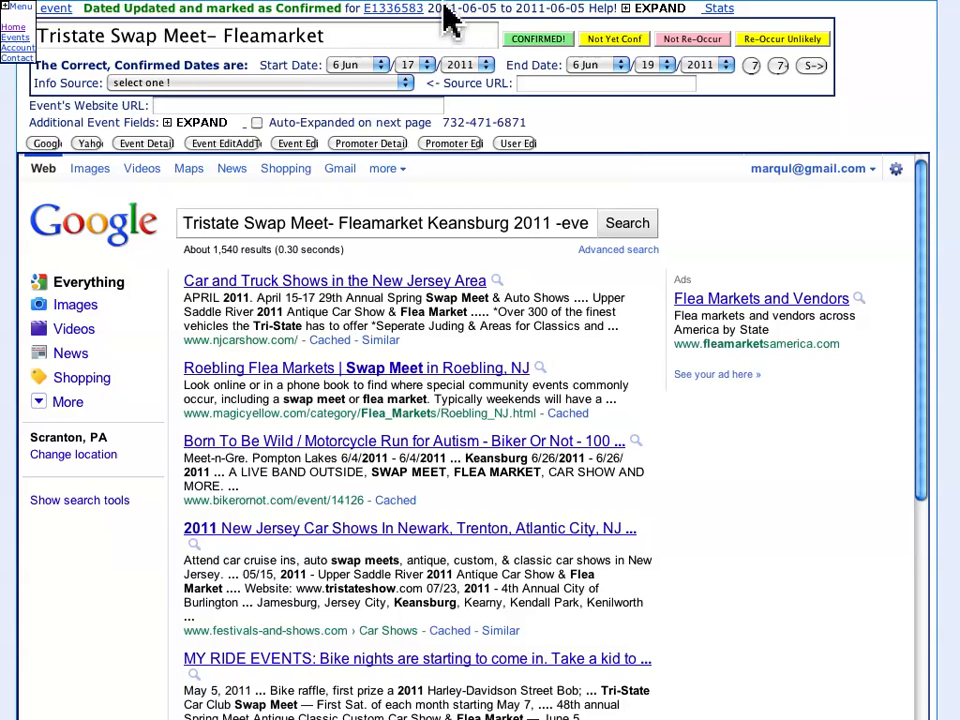
left_click_drag(446, 10, 590, 18)
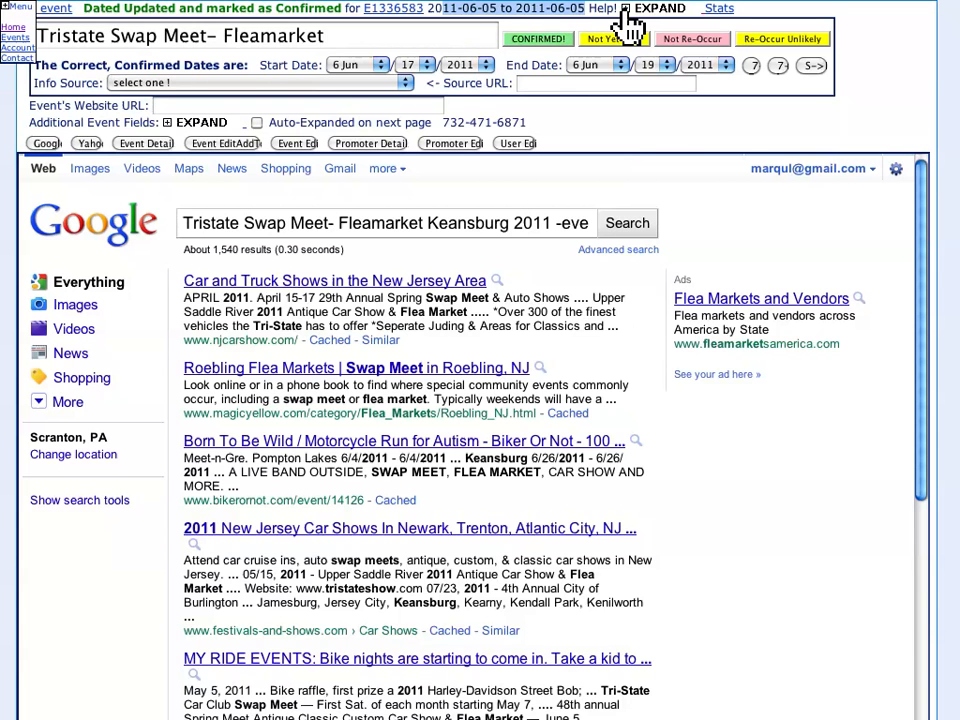
left_click(630, 10)
left_click(630, 10)
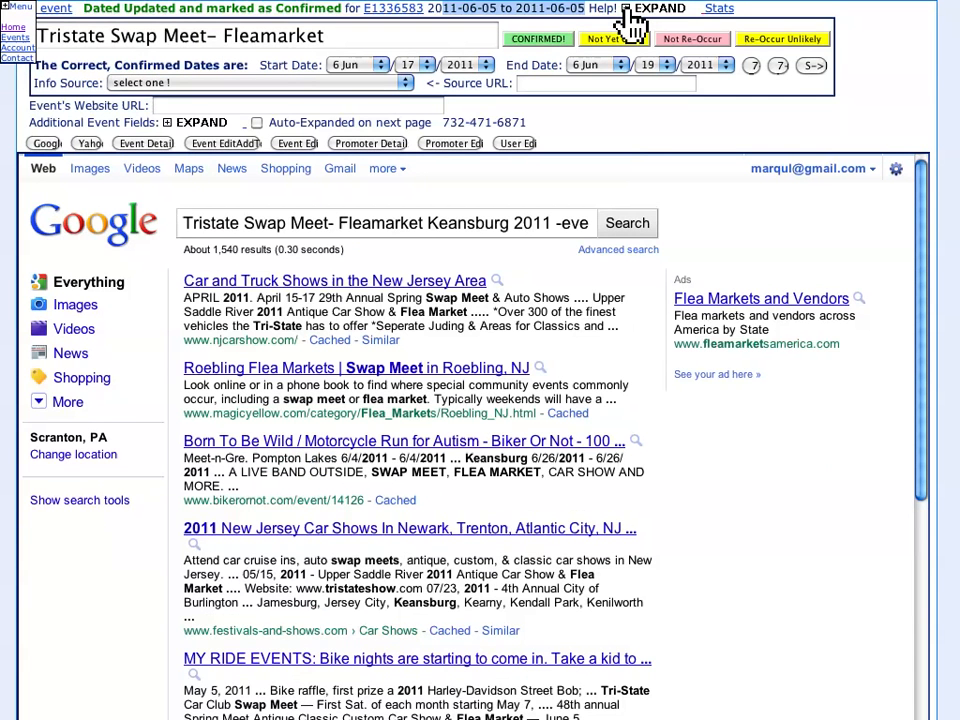
left_click(720, 10)
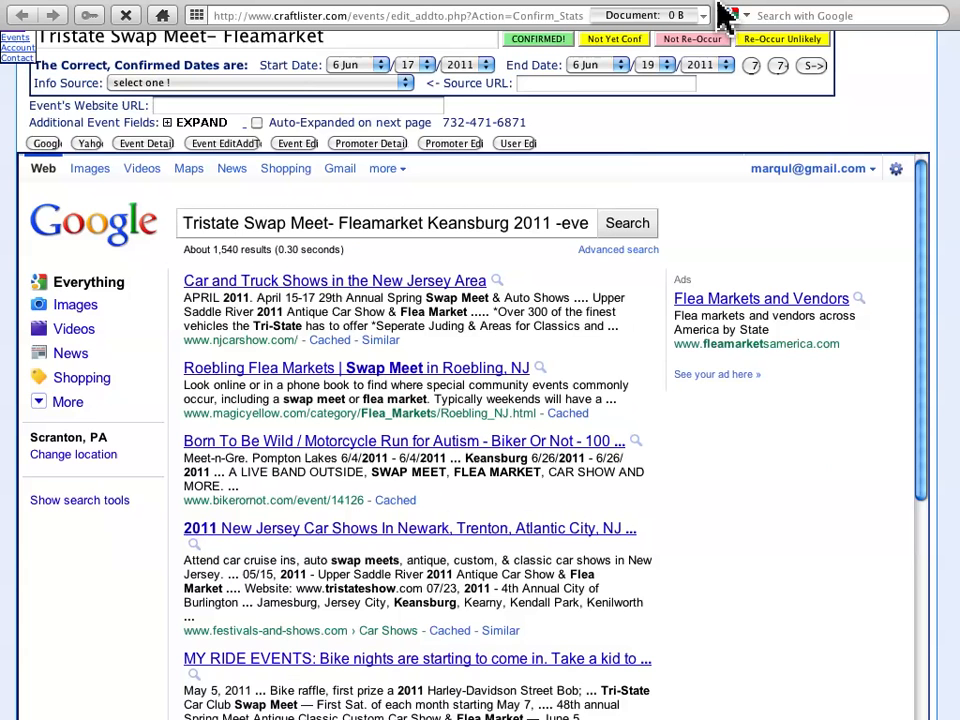